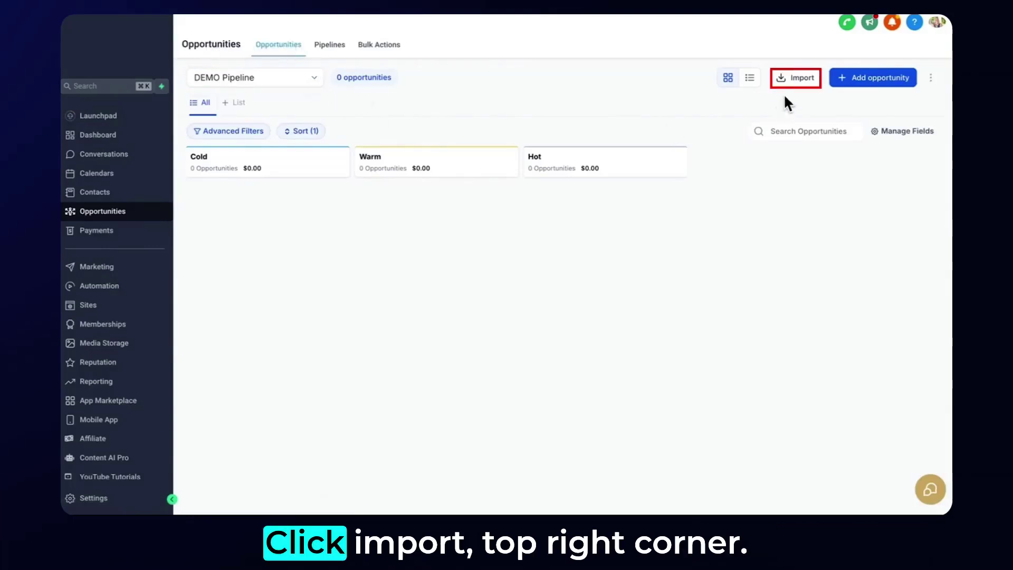
- Start a new import with Contacts and Opportunities selected and continue to the Upload step
click(792, 79)
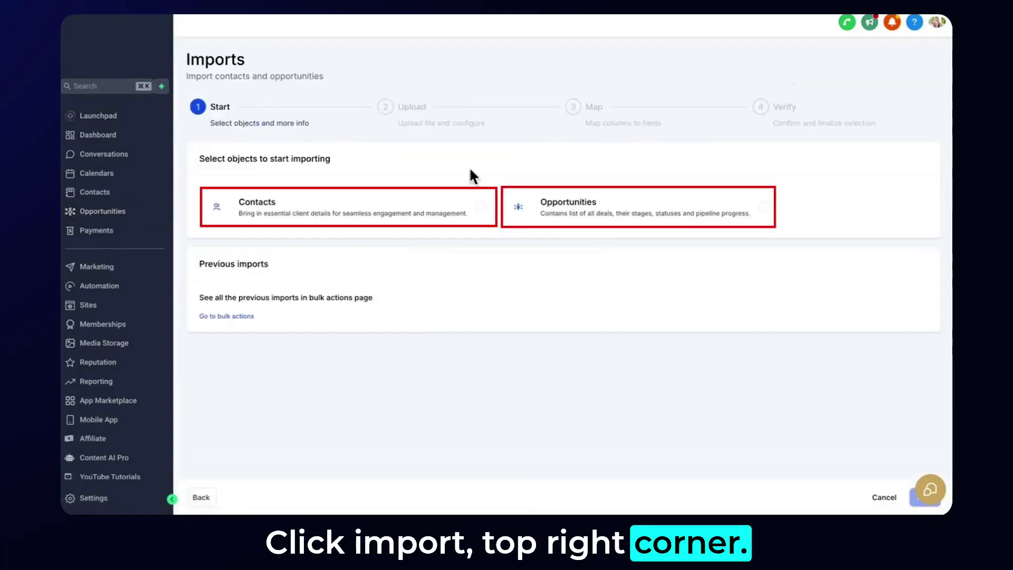
click(429, 210)
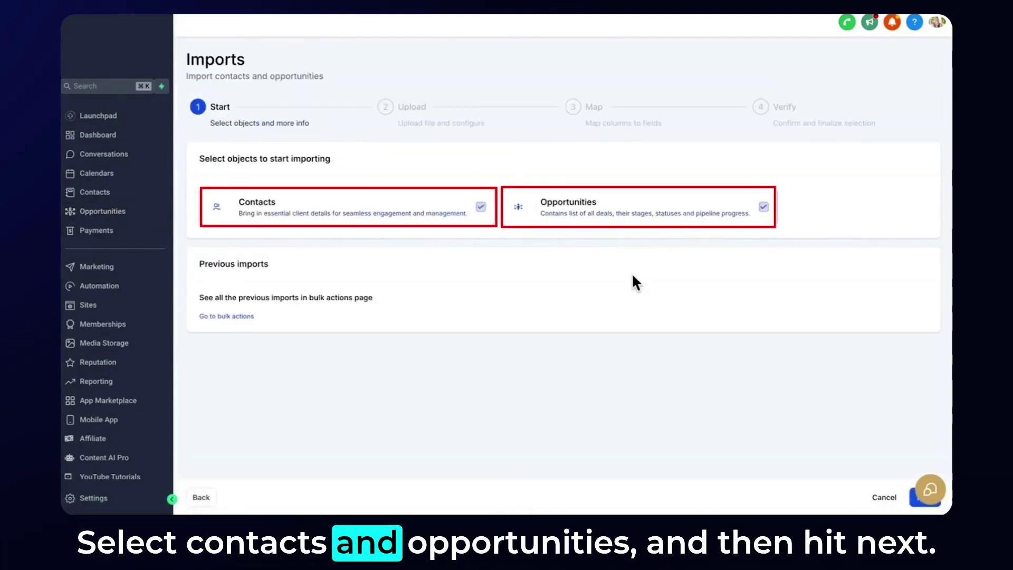
click(913, 505)
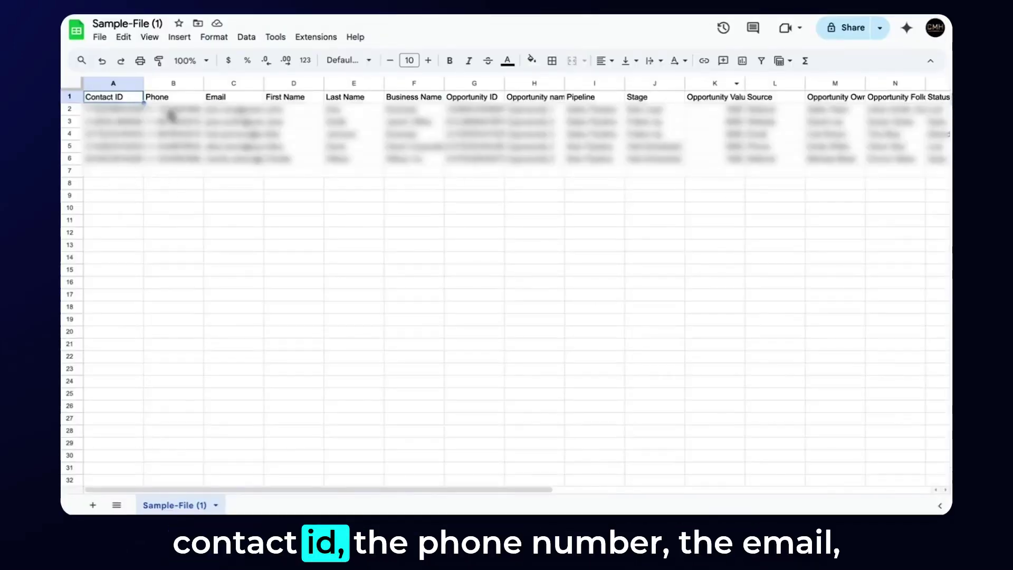
- Inspect the sample file's Phone and Email values, then scroll across to the Pipeline, Stage and Status columns
drag(174, 109, 174, 159)
click(248, 147)
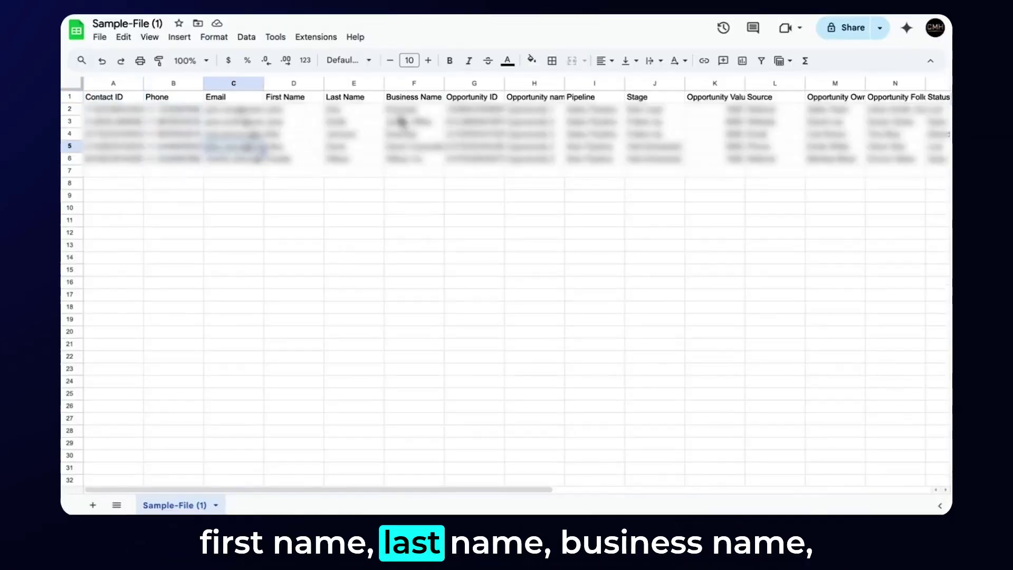
scroll(480, 127, right, 2)
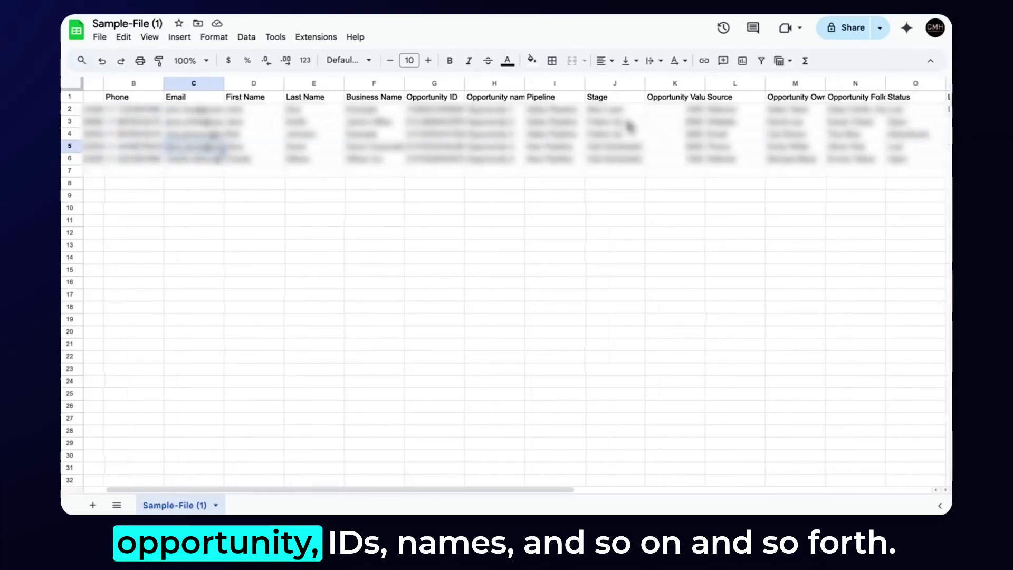
scroll(630, 126, right, 10)
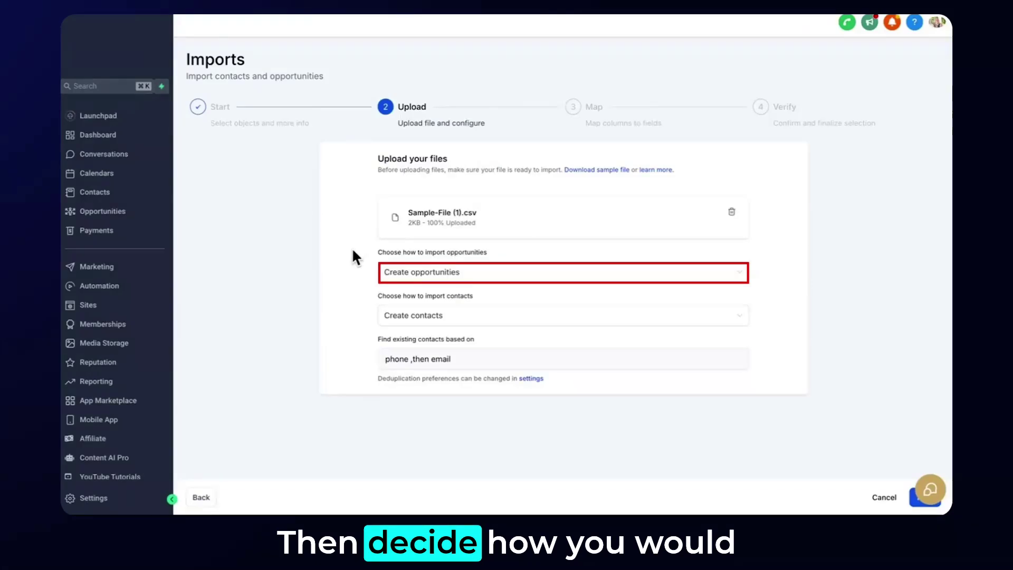
- Keep 'Create opportunities' as the opportunity import mode for the uploaded Sample-File (1).csv
click(579, 279)
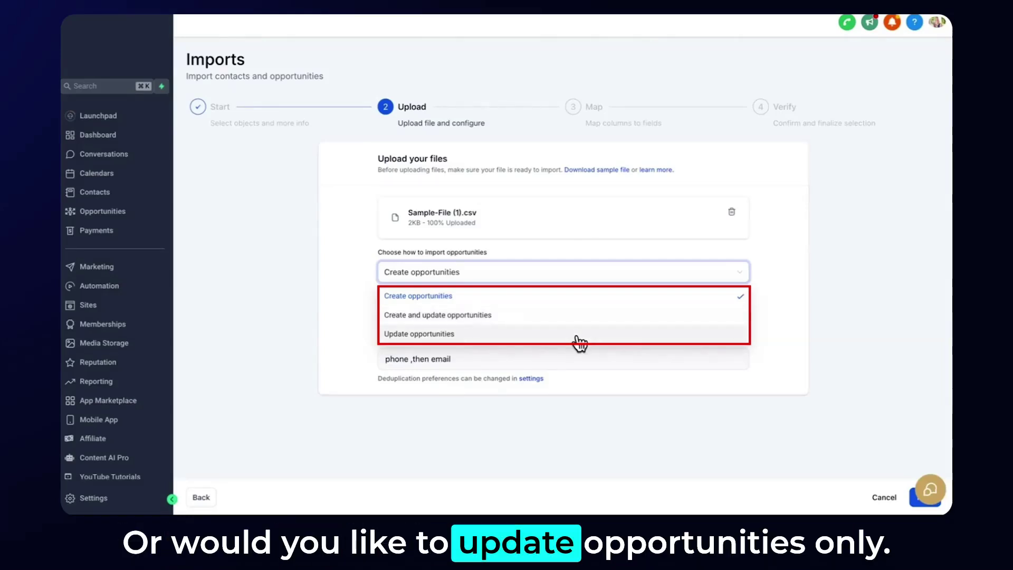
click(543, 272)
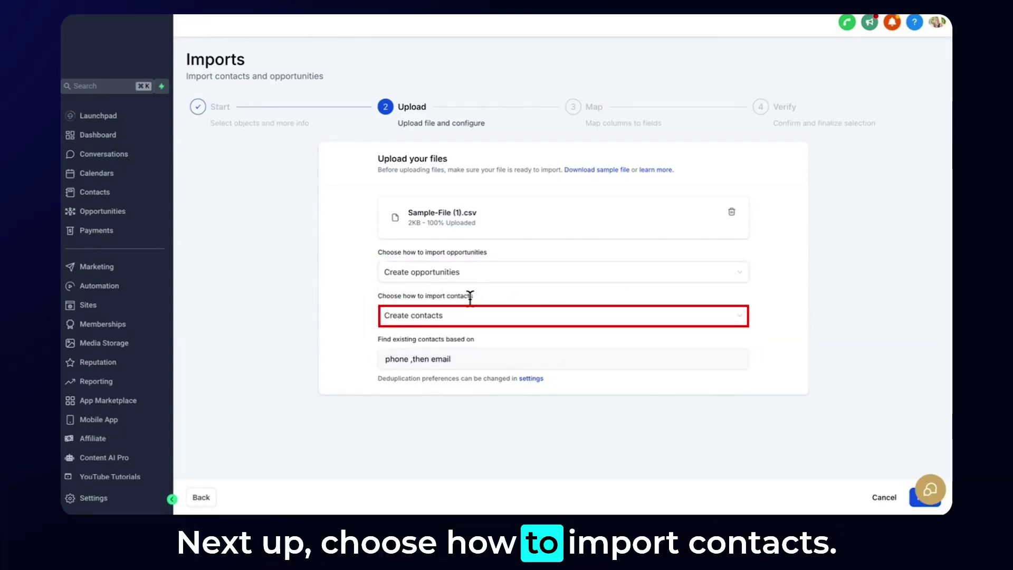
click(537, 320)
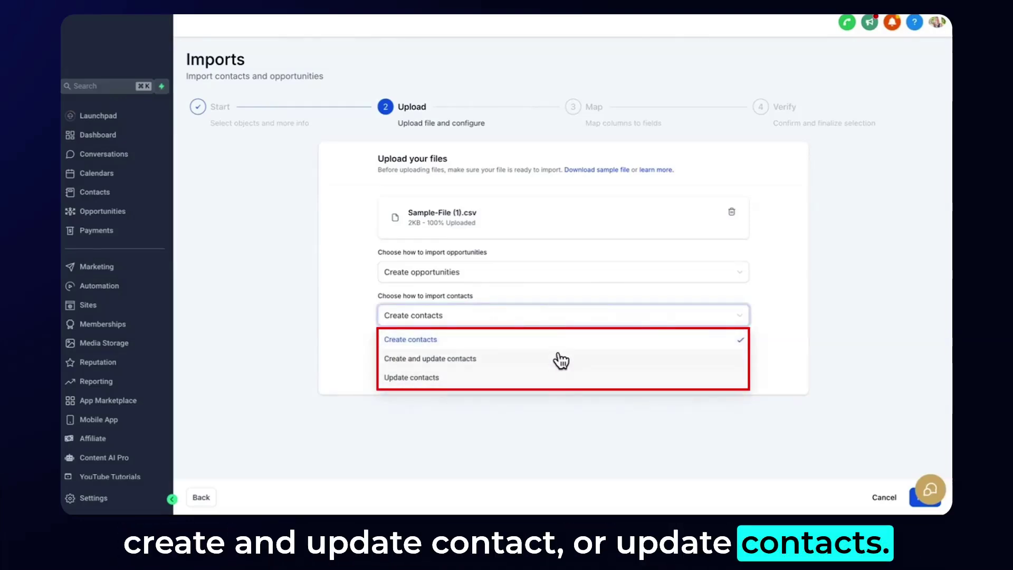
click(530, 341)
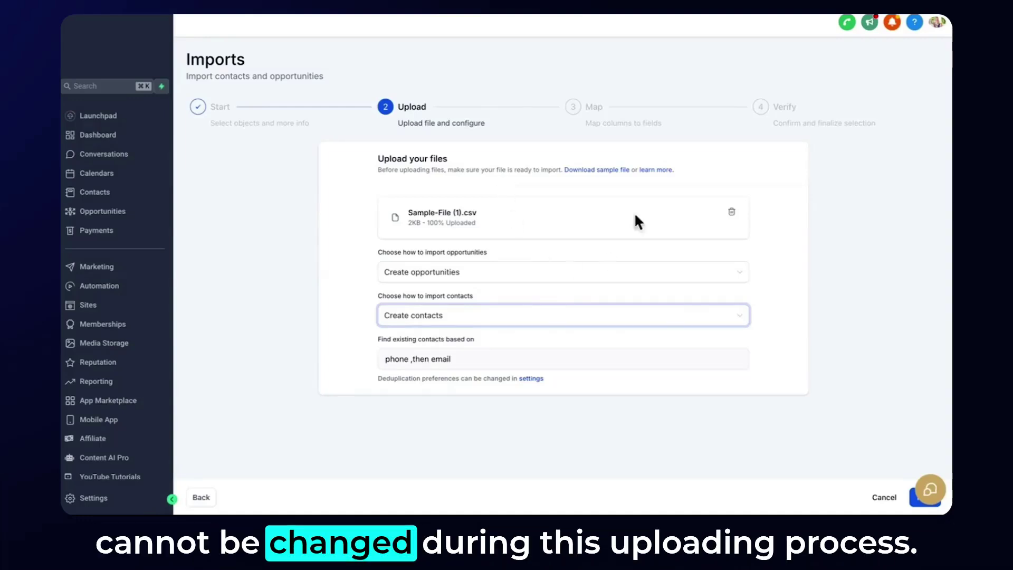
click(551, 233)
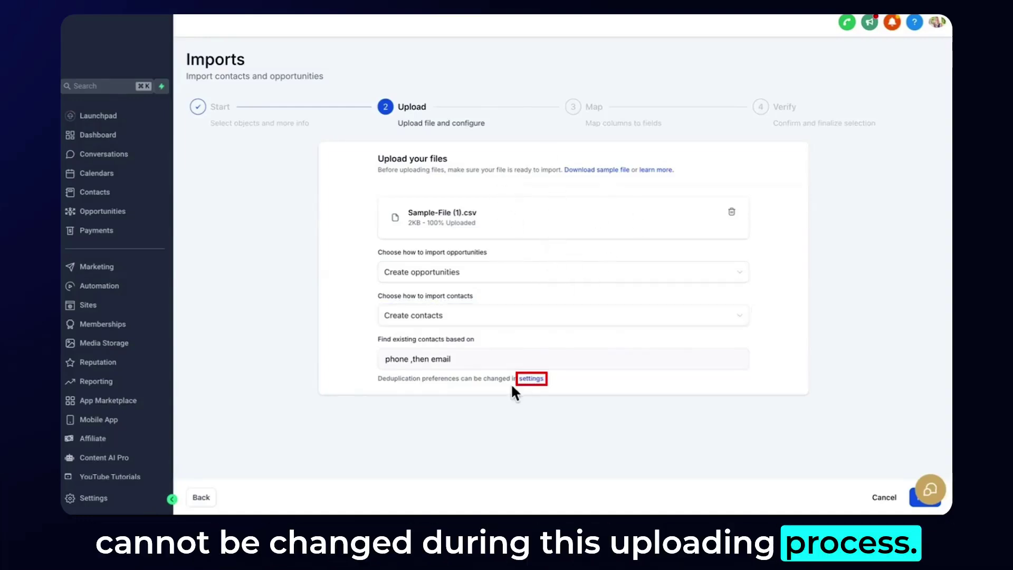
click(531, 379)
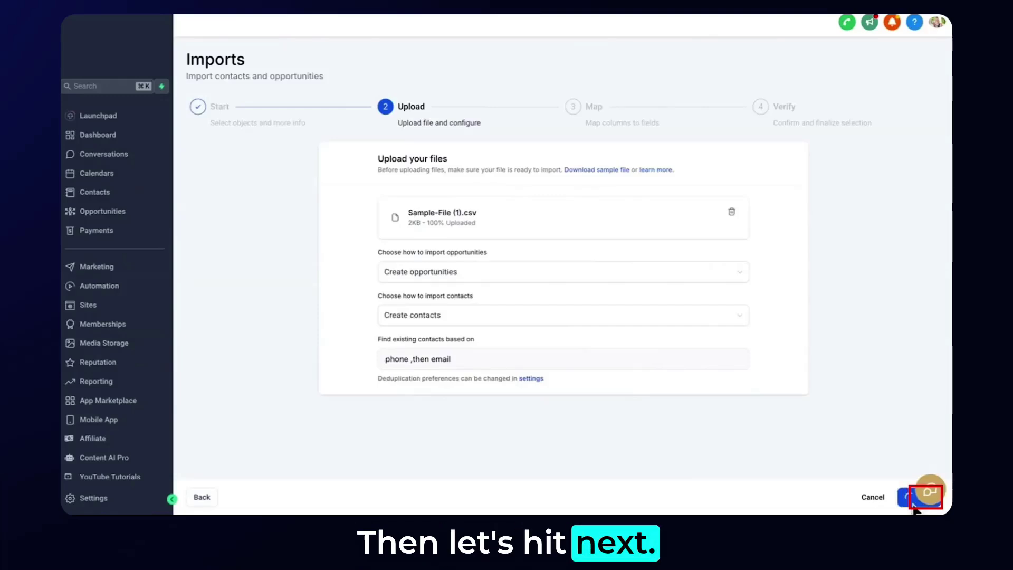
- On the mapping step, assign the Contact ID column to the Contact object
click(917, 502)
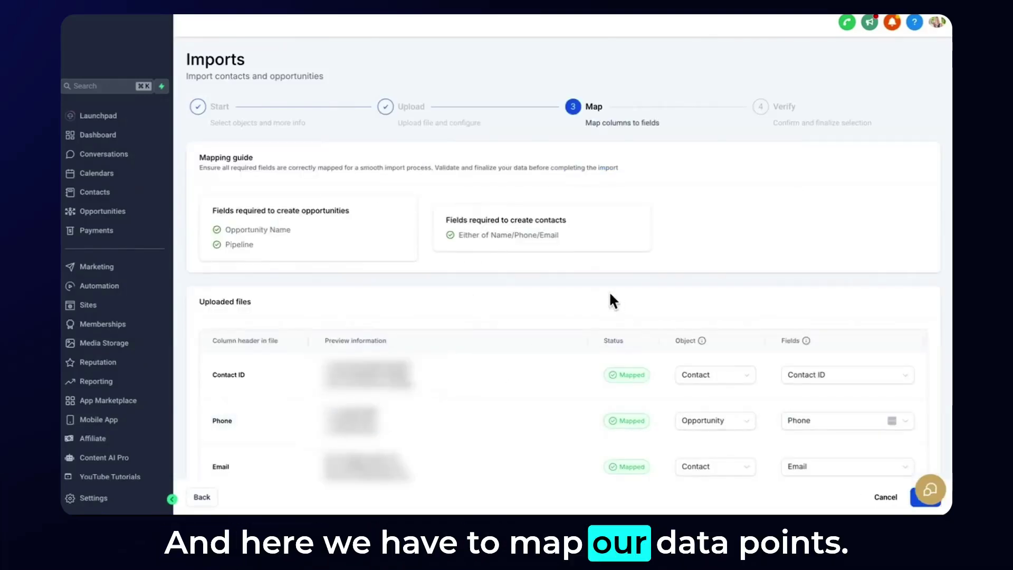
scroll(602, 296, down, 4)
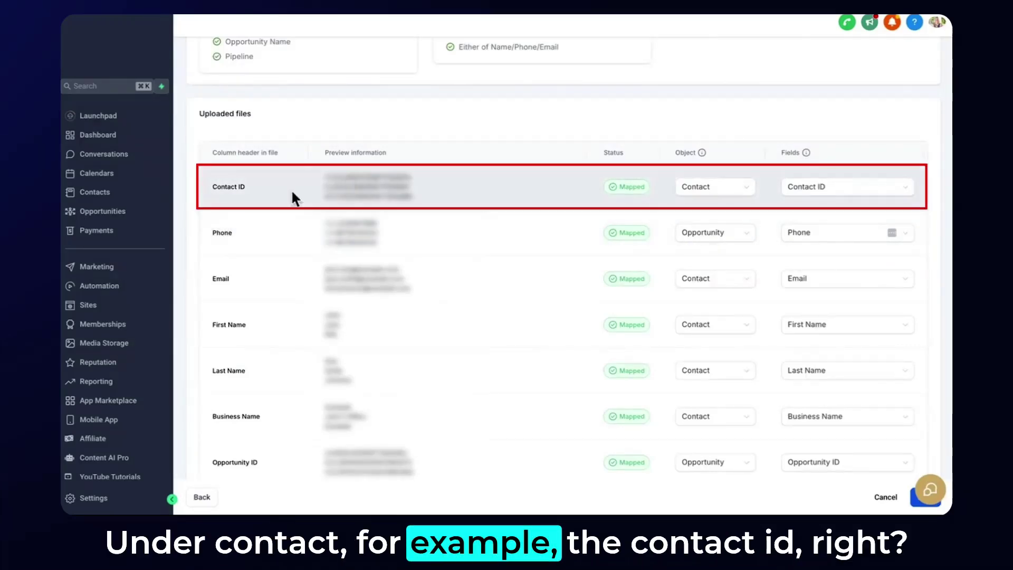
drag(326, 175, 438, 198)
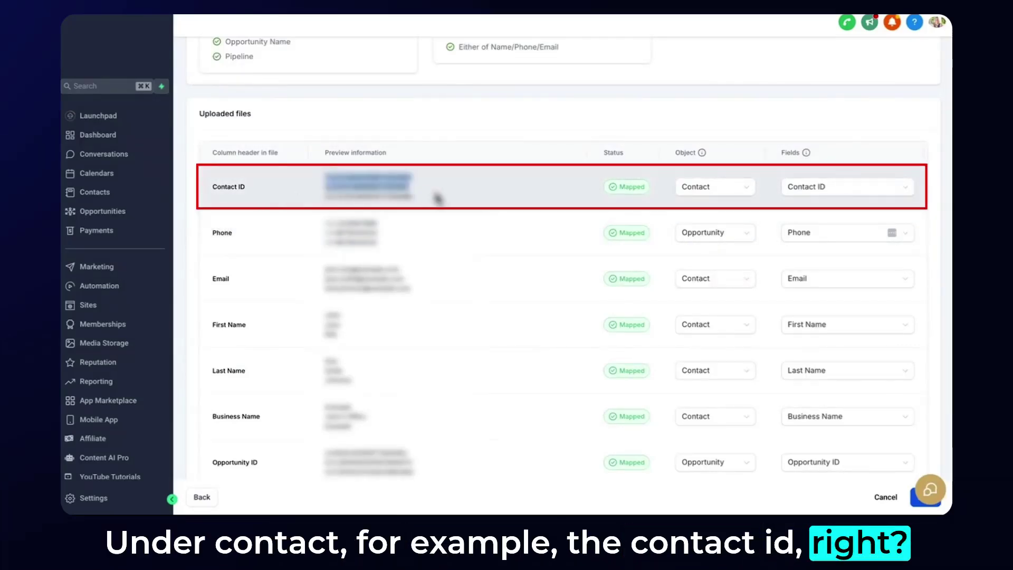
click(719, 196)
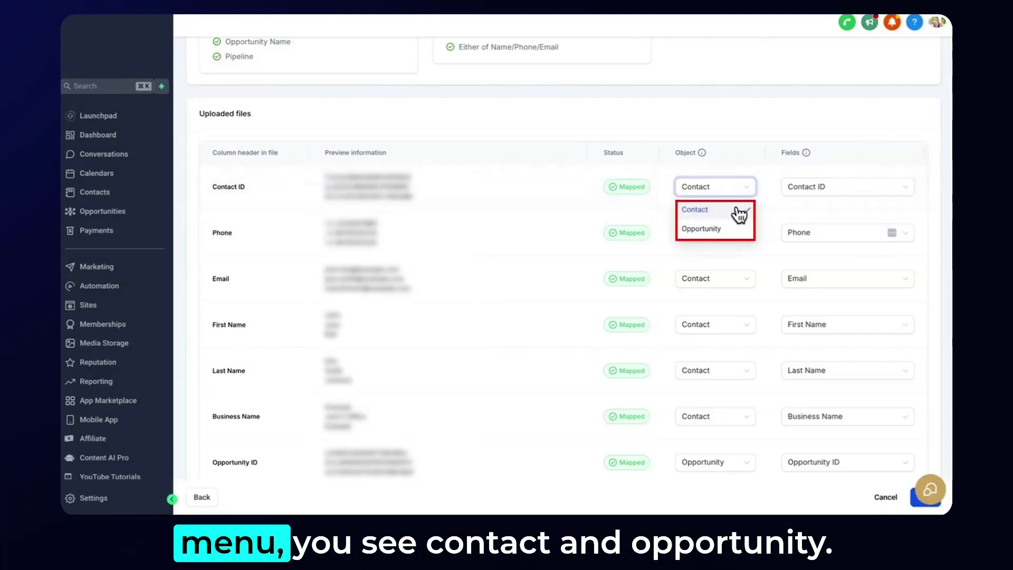
click(703, 211)
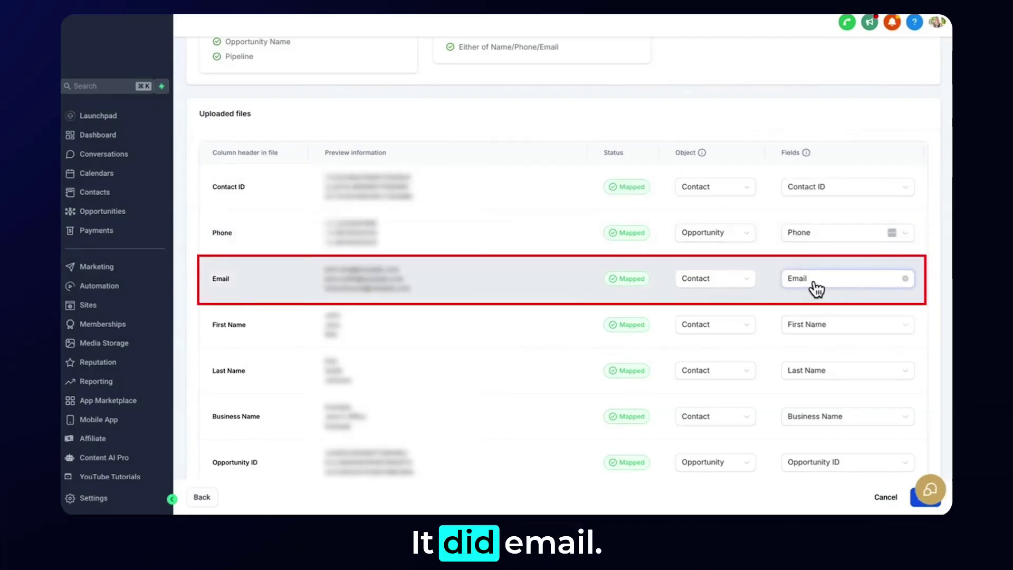
- Map the Phone column to the Contact's Phone field and review the remaining mappings
click(746, 235)
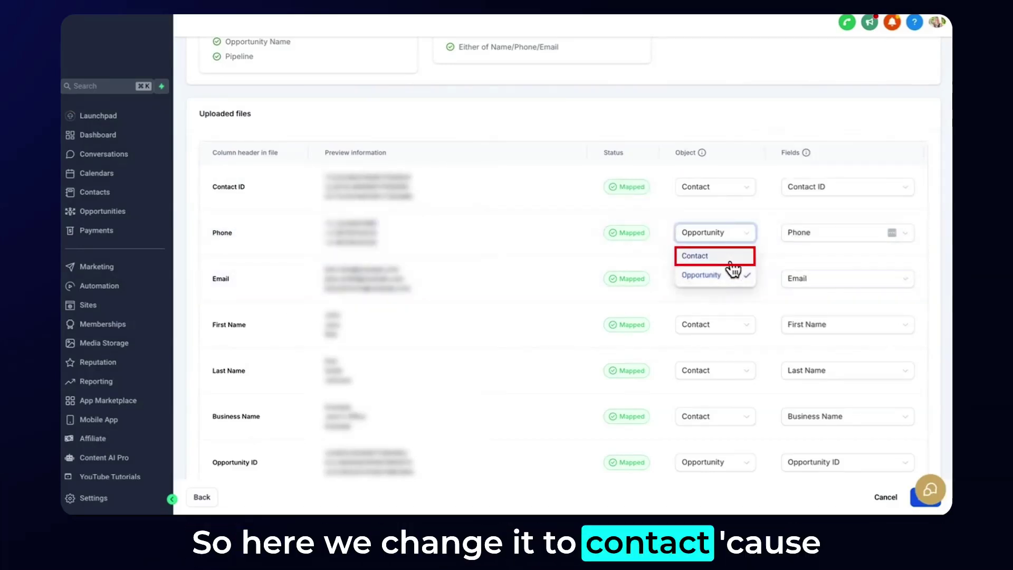
click(734, 257)
click(792, 234)
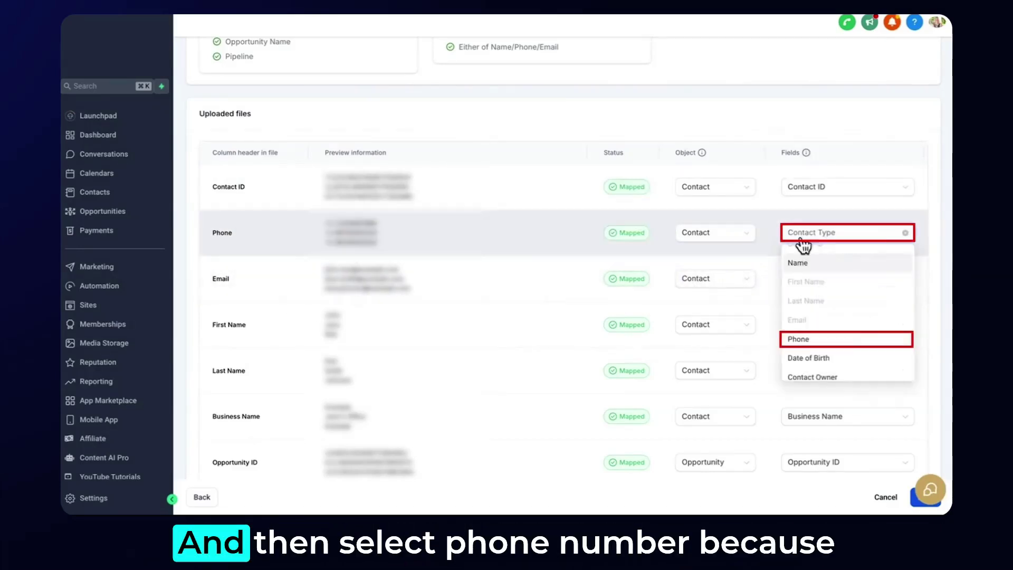
click(824, 342)
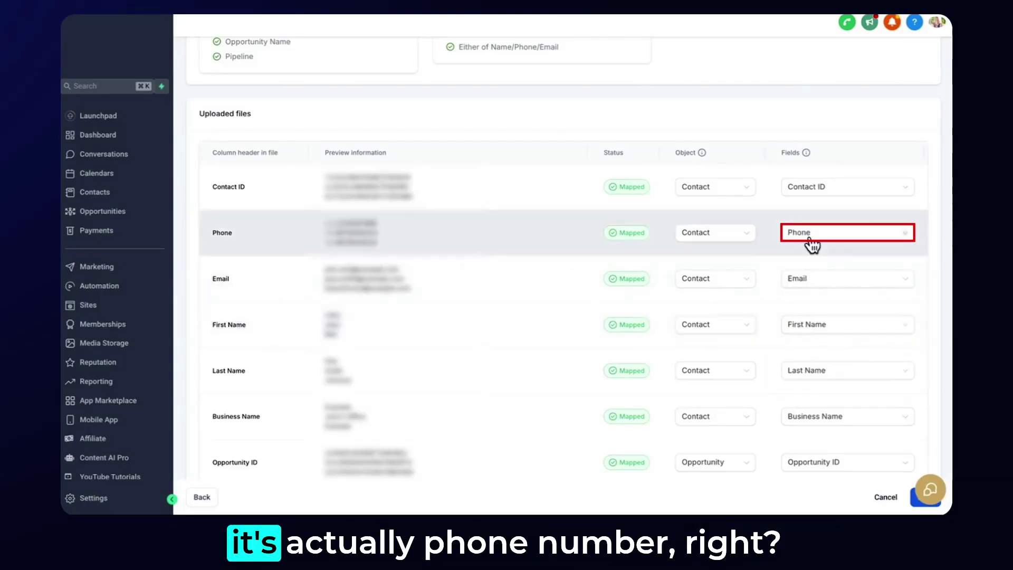
scroll(773, 261, down, 2)
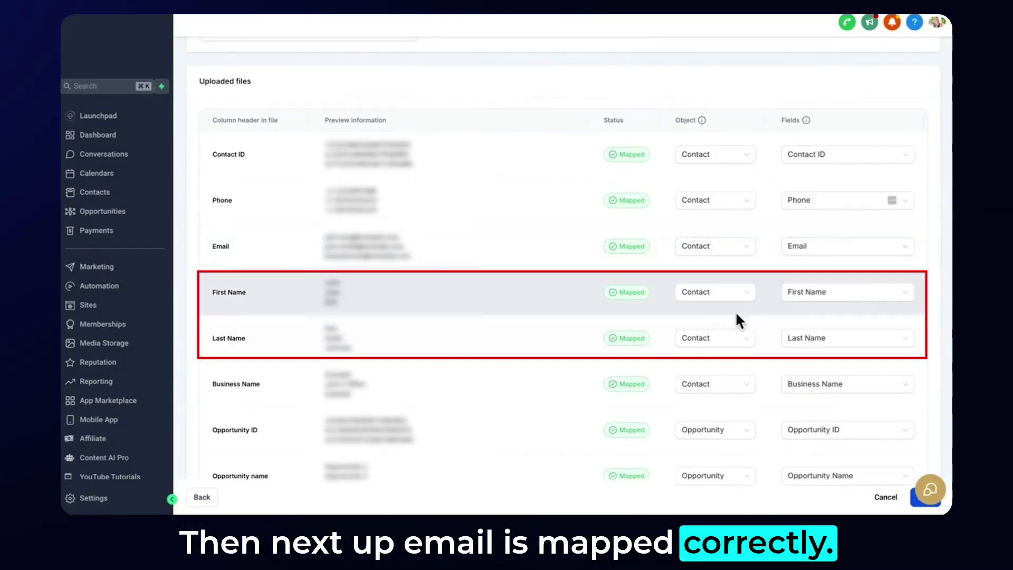
scroll(832, 352, down, 3)
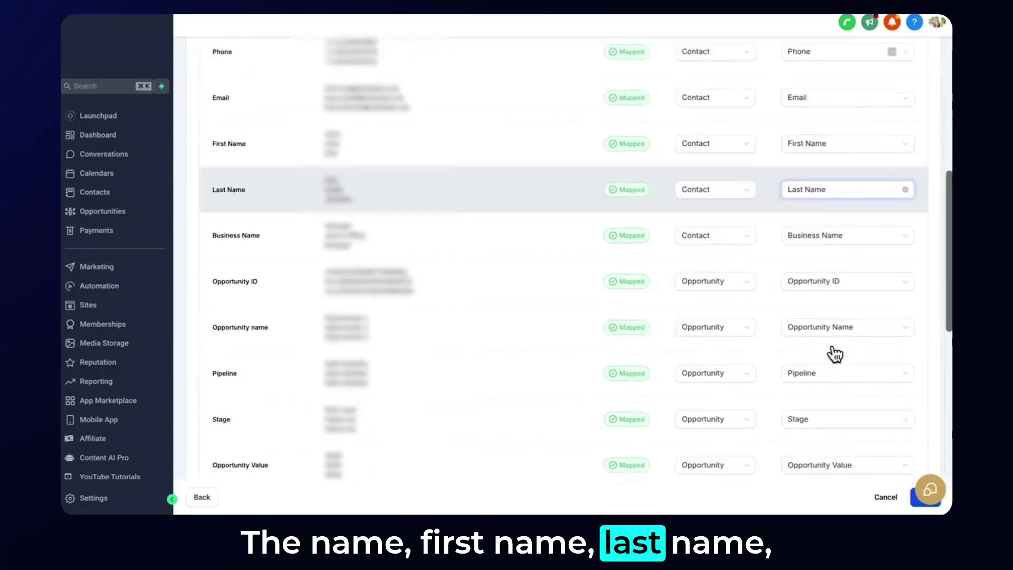
scroll(757, 227, down, 2)
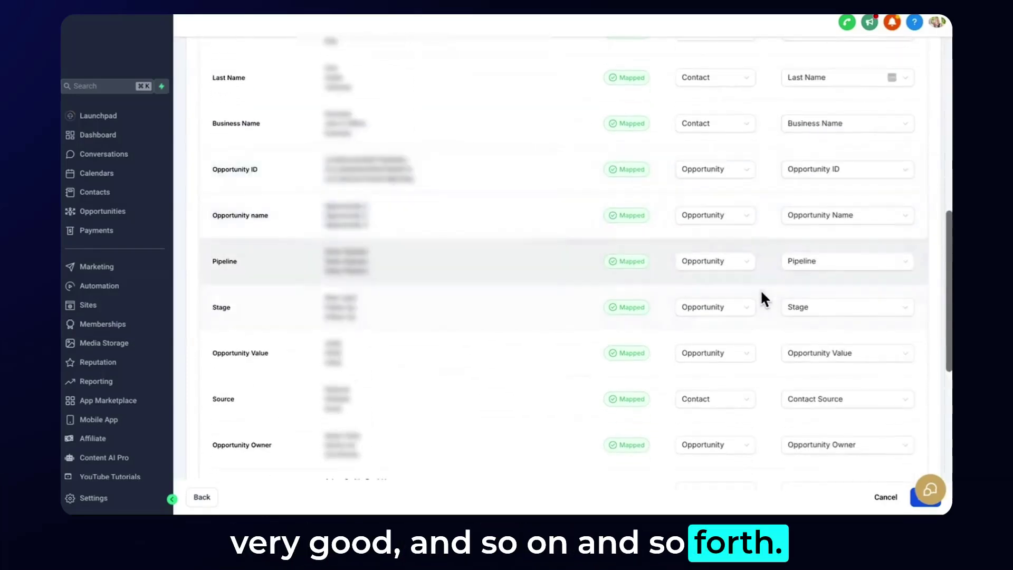
scroll(761, 296, down, 4)
scroll(760, 293, down, 2)
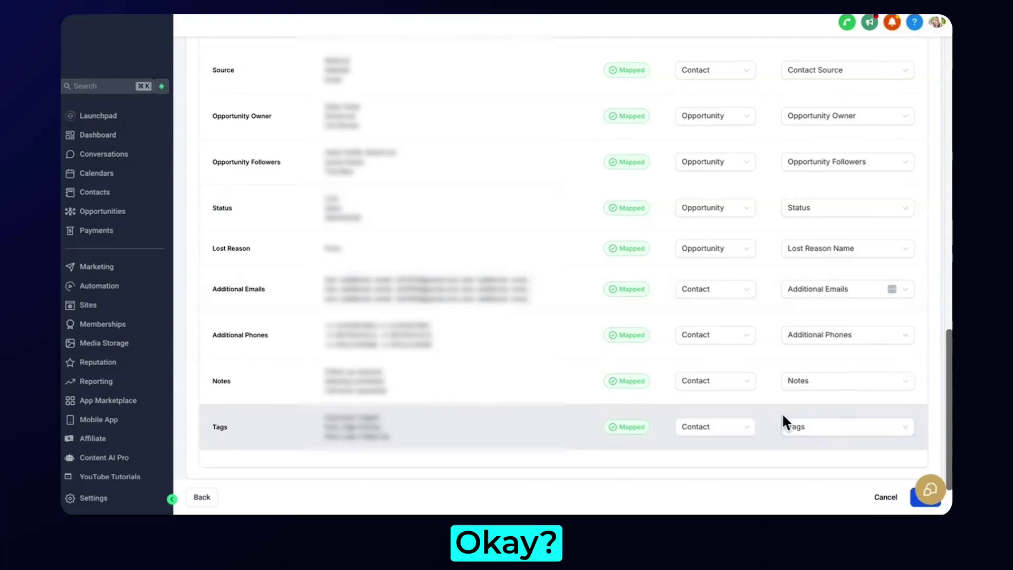
- On the Verify step, turn on smartlist creation and leave adding contacts to a workflow off
click(926, 498)
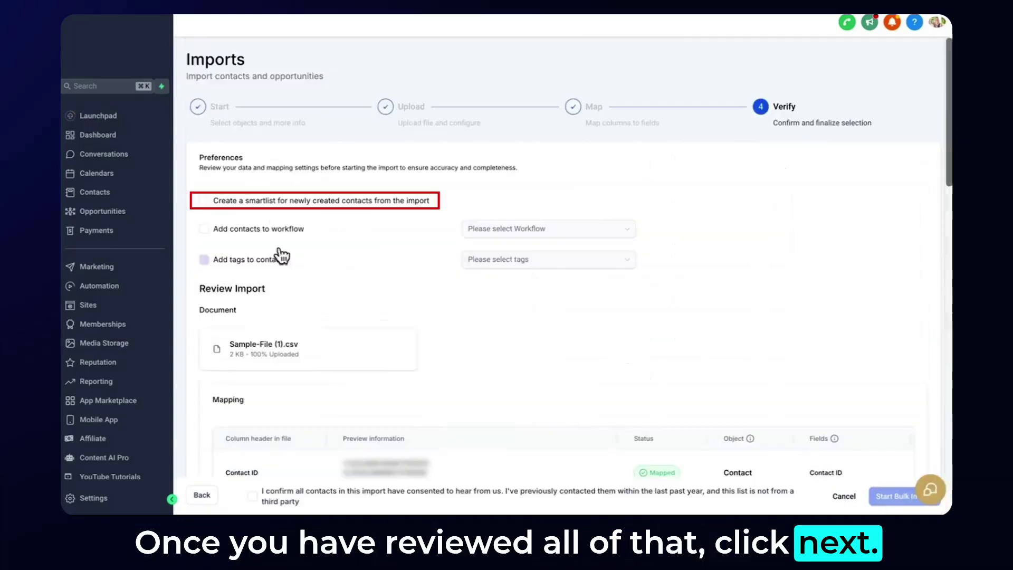
click(206, 203)
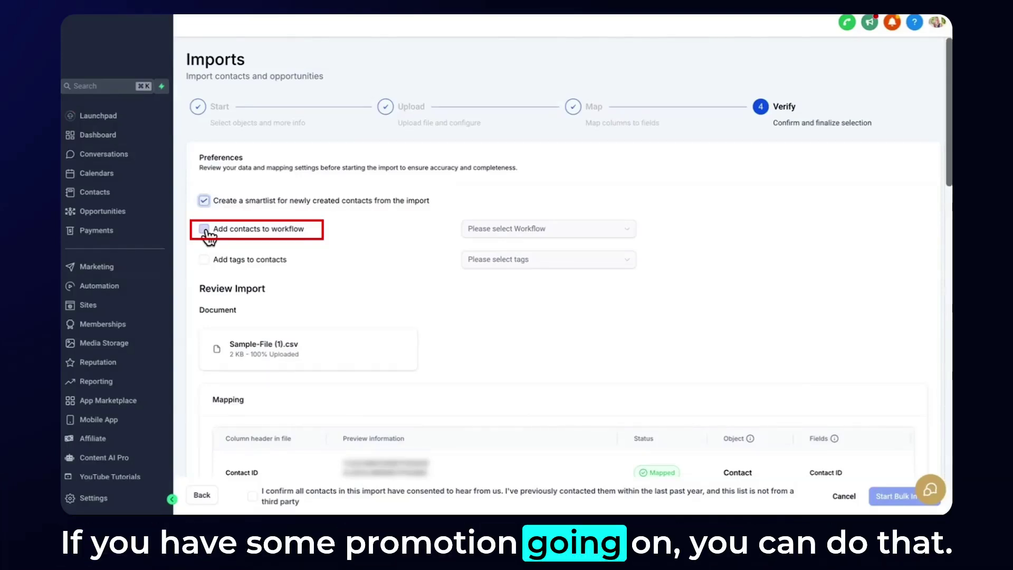
click(205, 231)
click(515, 230)
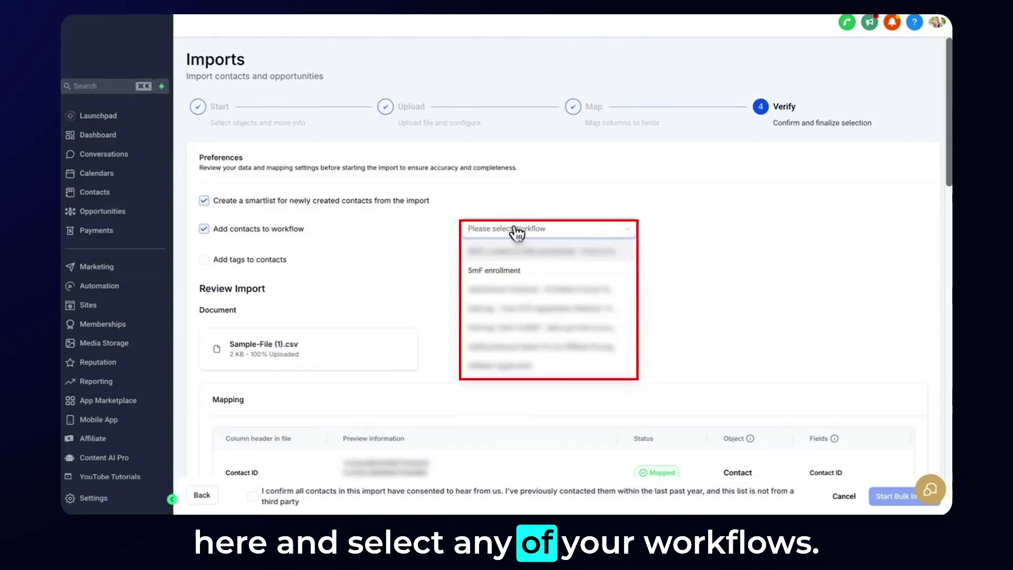
click(203, 229)
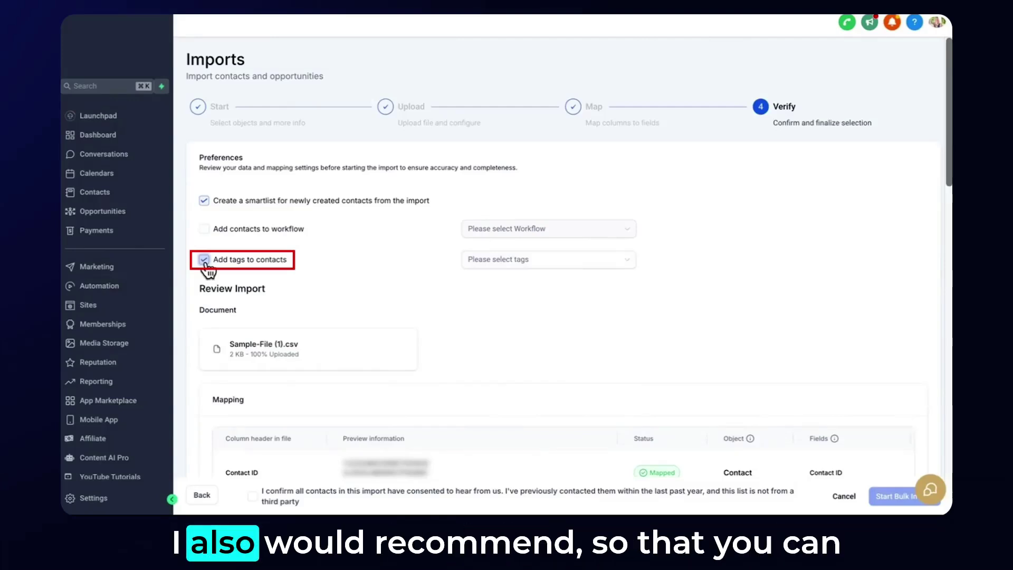
- Tag the imported contacts with 5mf and confirm the consent statement
click(204, 260)
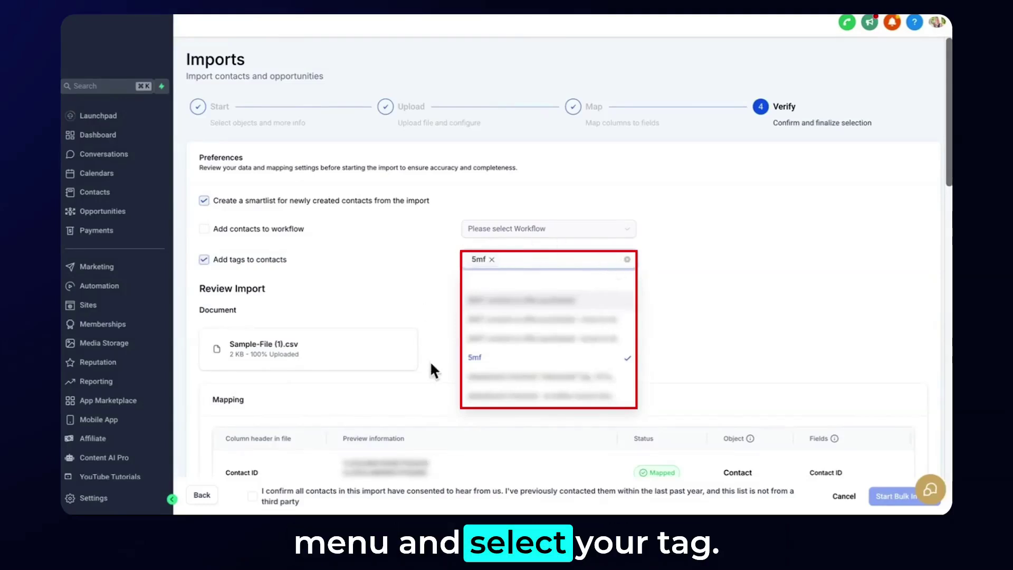
click(362, 274)
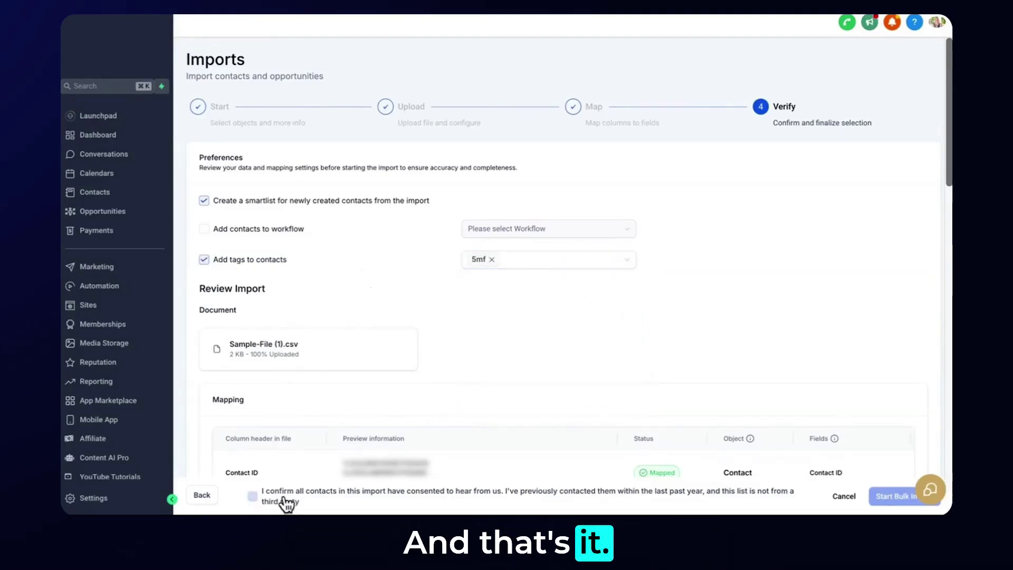
click(252, 496)
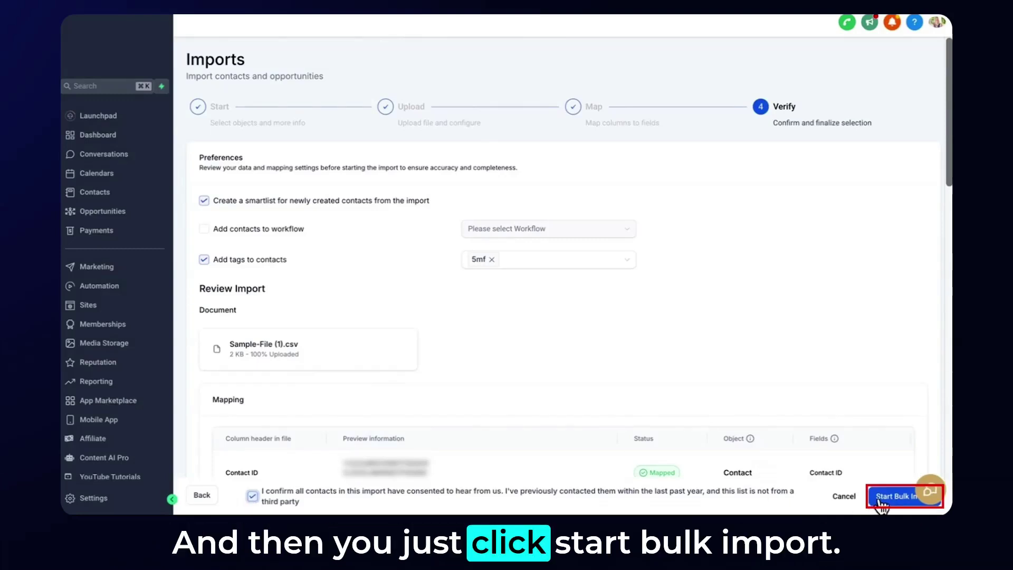
- Start the bulk import of contacts and opportunities
click(897, 497)
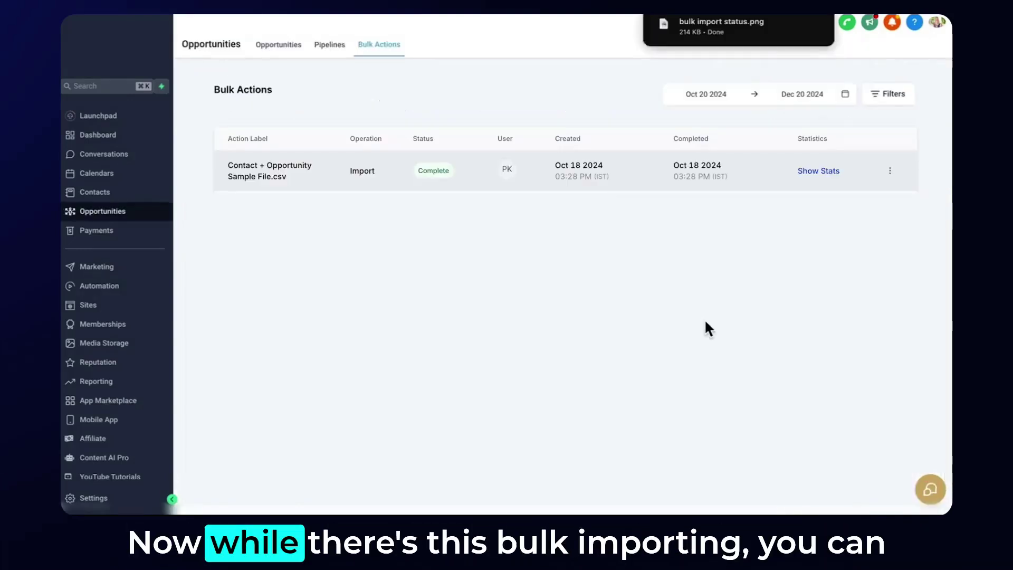